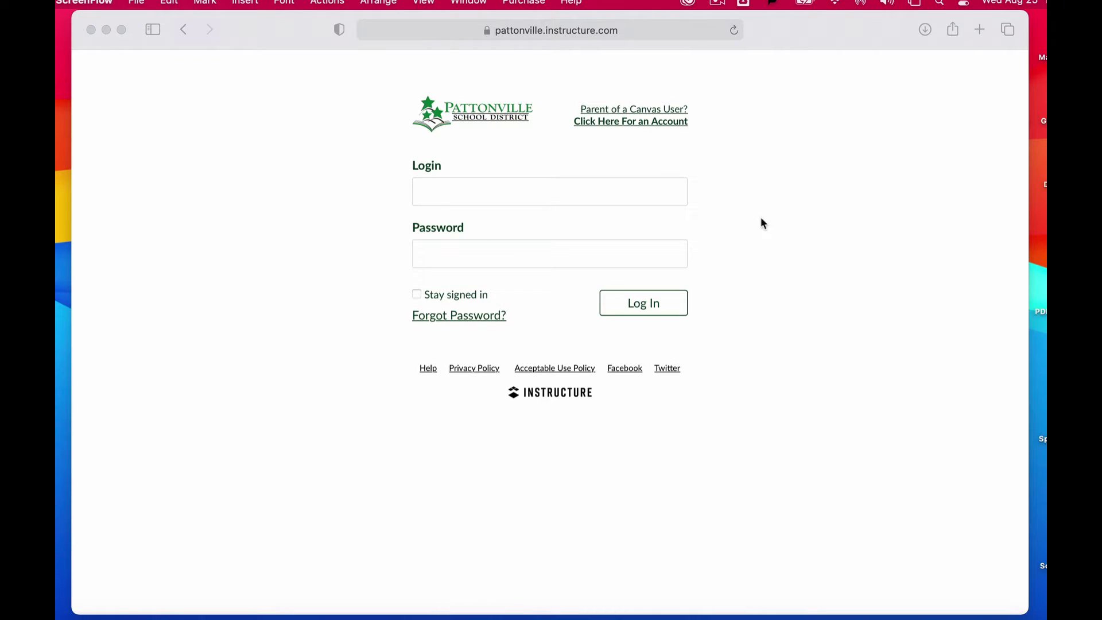
# - Bring the browser forward and load the district Canvas login page
pyautogui.click(549, 152)
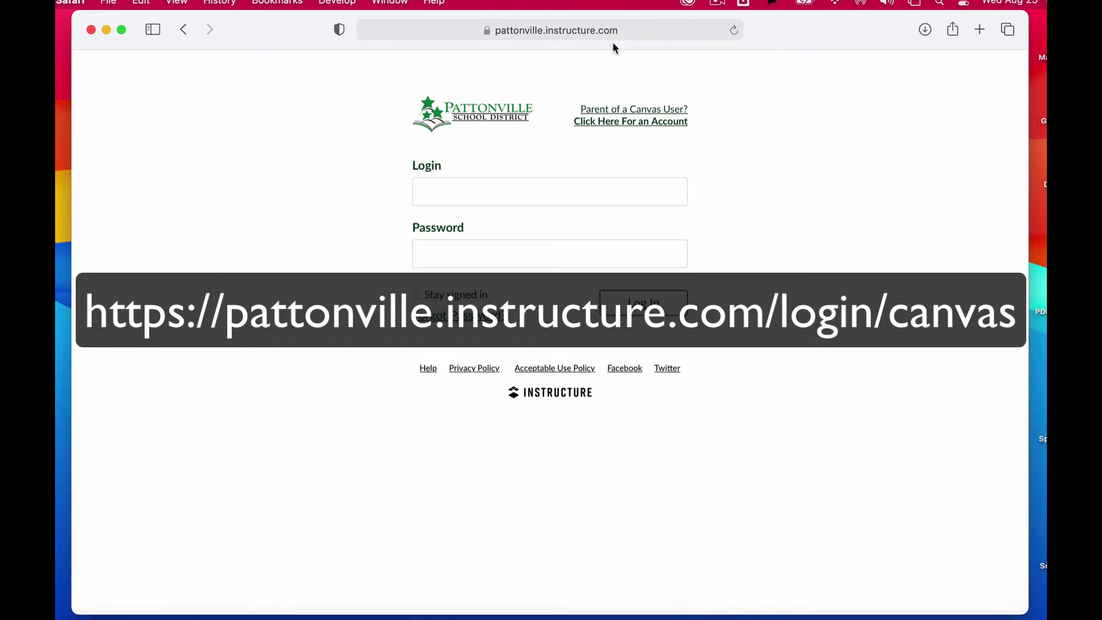
pyautogui.click(636, 33)
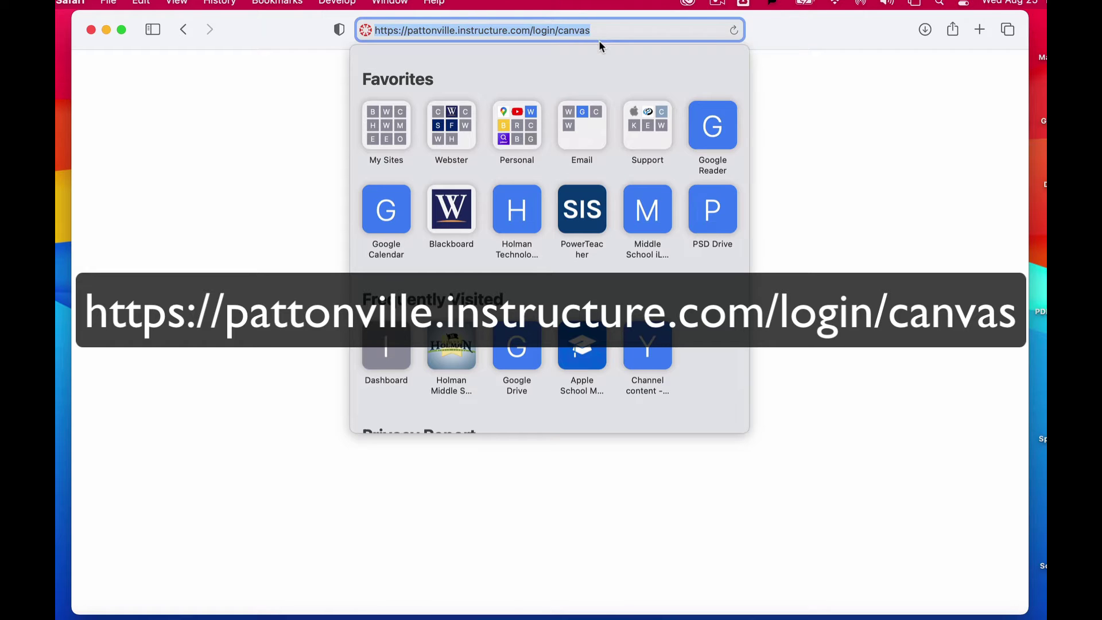
pyautogui.press('Return')
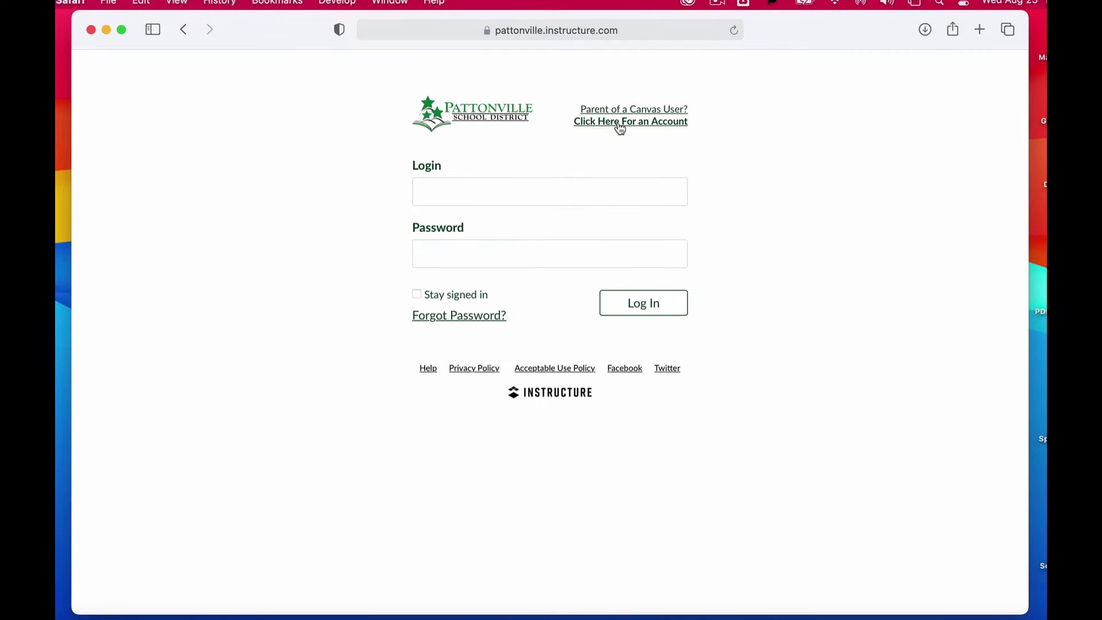
# - Fill the Parent Signup form with the parent's name, e-mail and matching password
pyautogui.click(620, 122)
pyautogui.press('Tab')
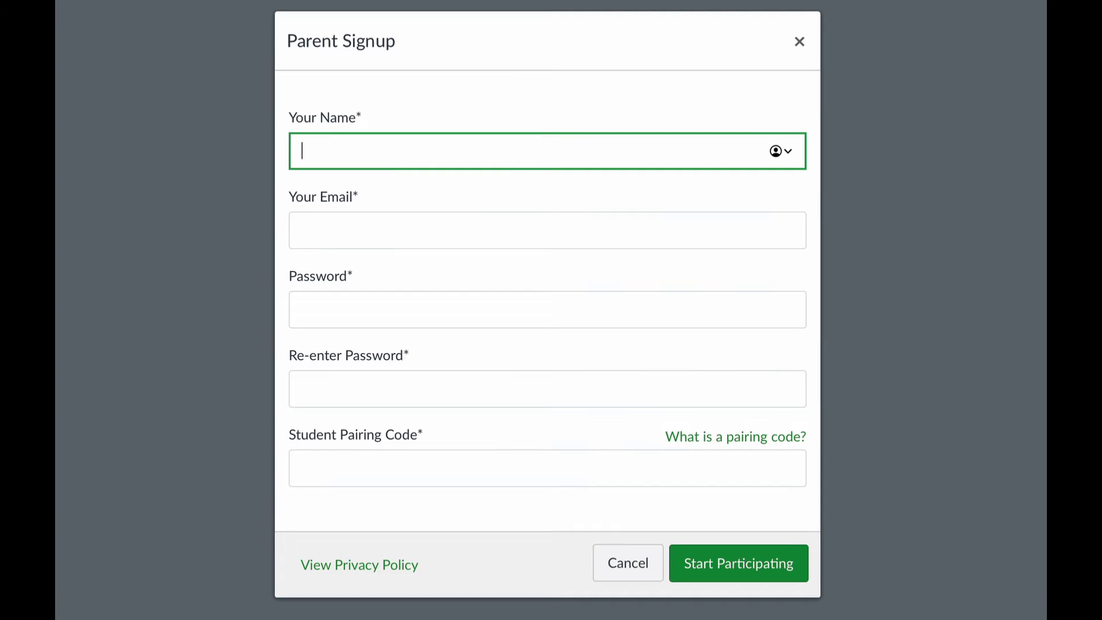
pyautogui.write('Patrick Pirate')
pyautogui.press('Tab')
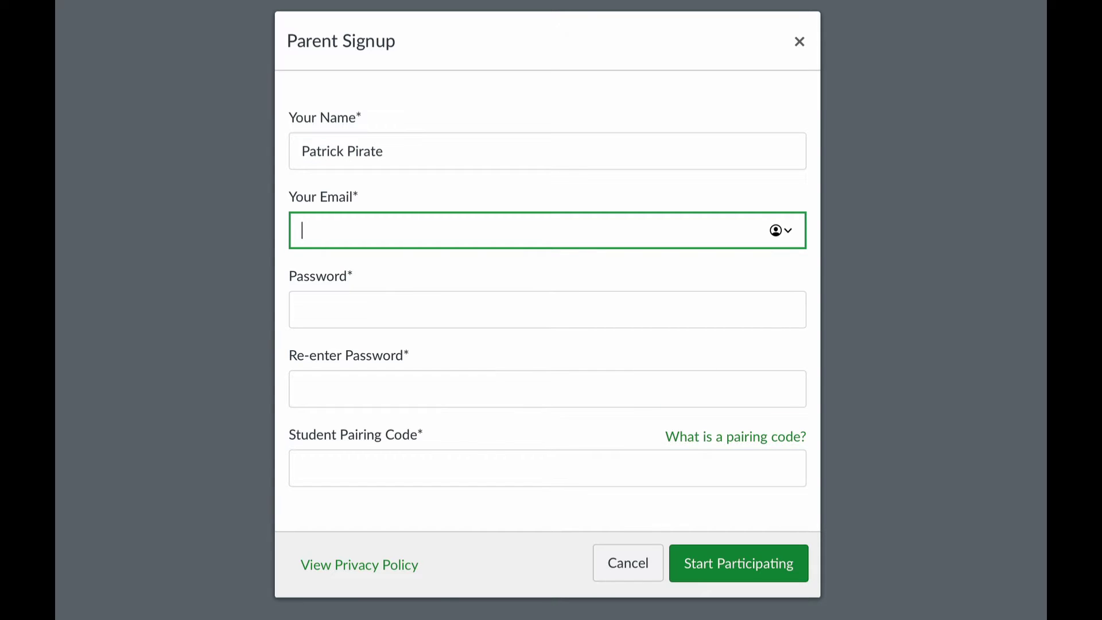
pyautogui.press('Tab')
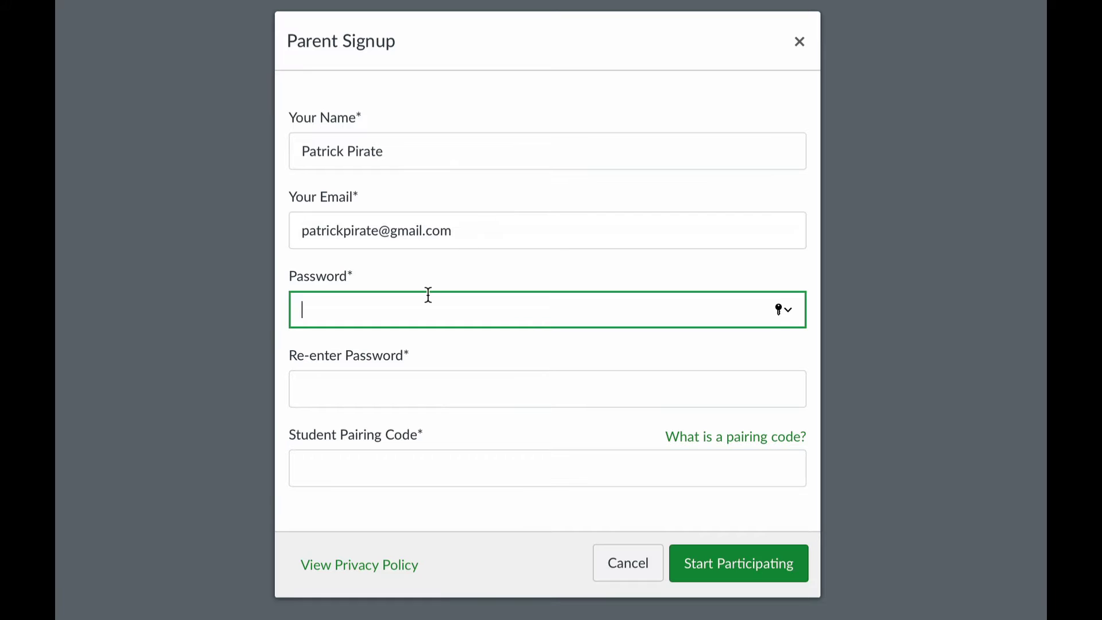
pyautogui.write('••••••')
pyautogui.press('Tab')
pyautogui.write('••••••')
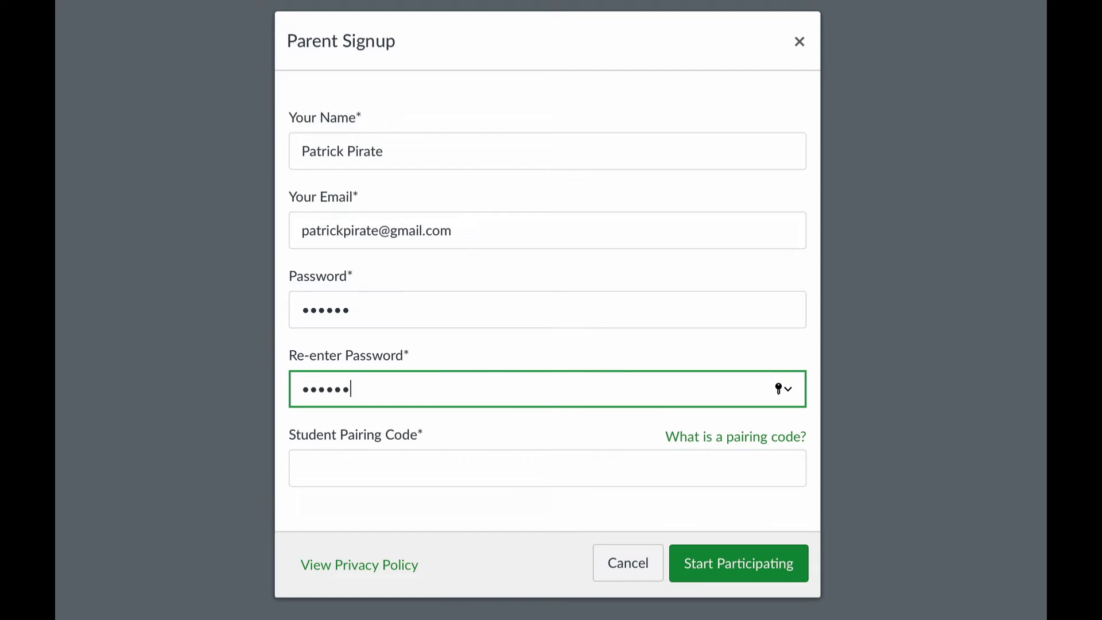
pyautogui.click(417, 469)
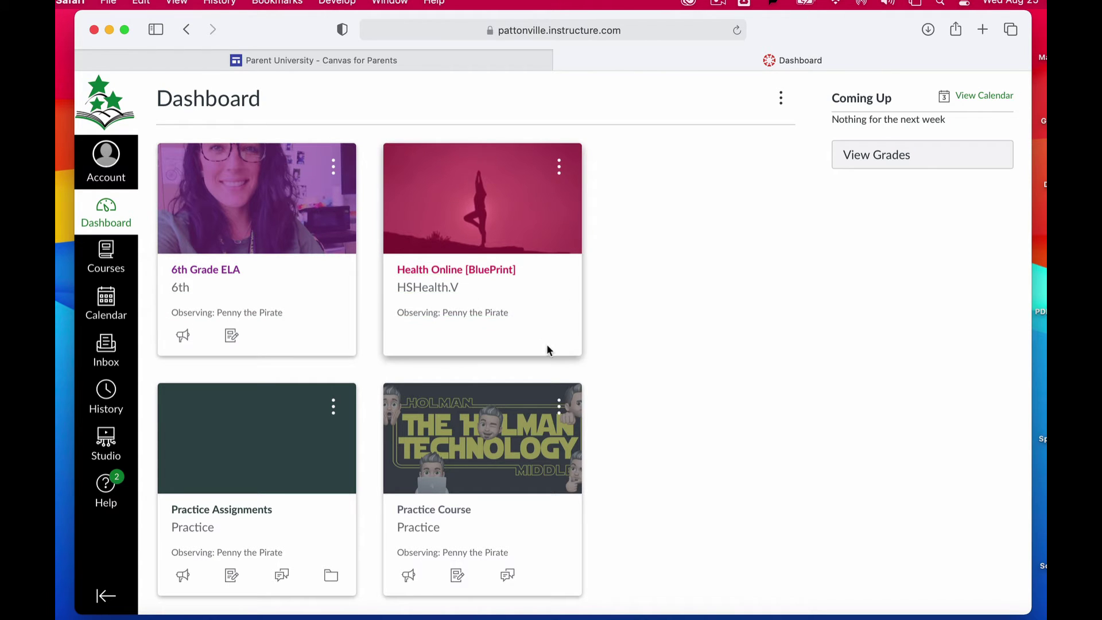
pyautogui.scroll(-5, 547, 349)
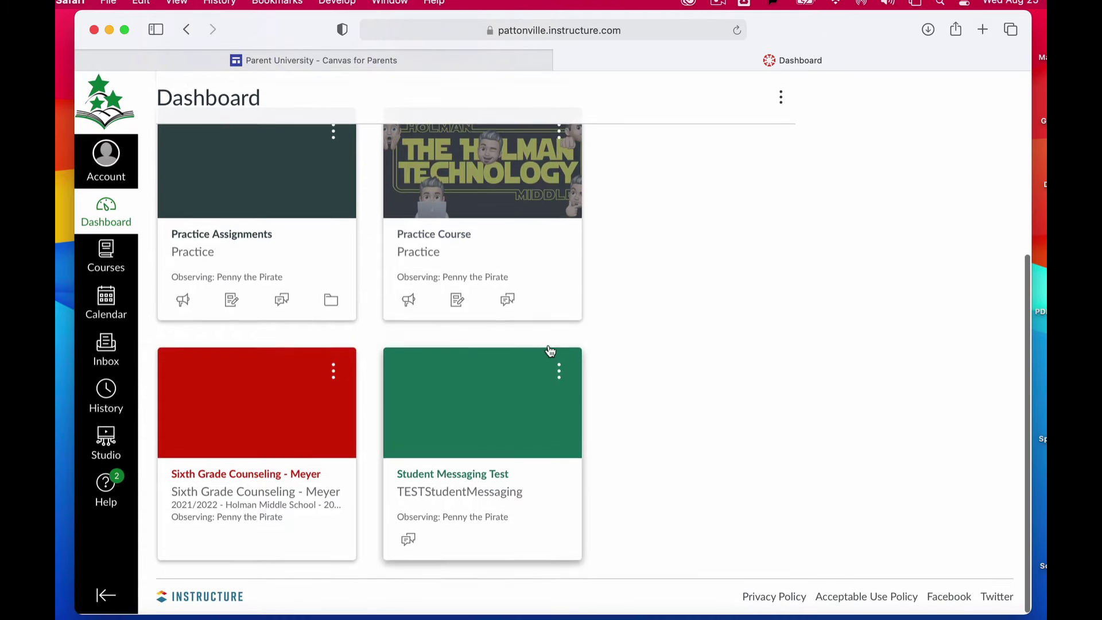
pyautogui.scroll(5, 548, 349)
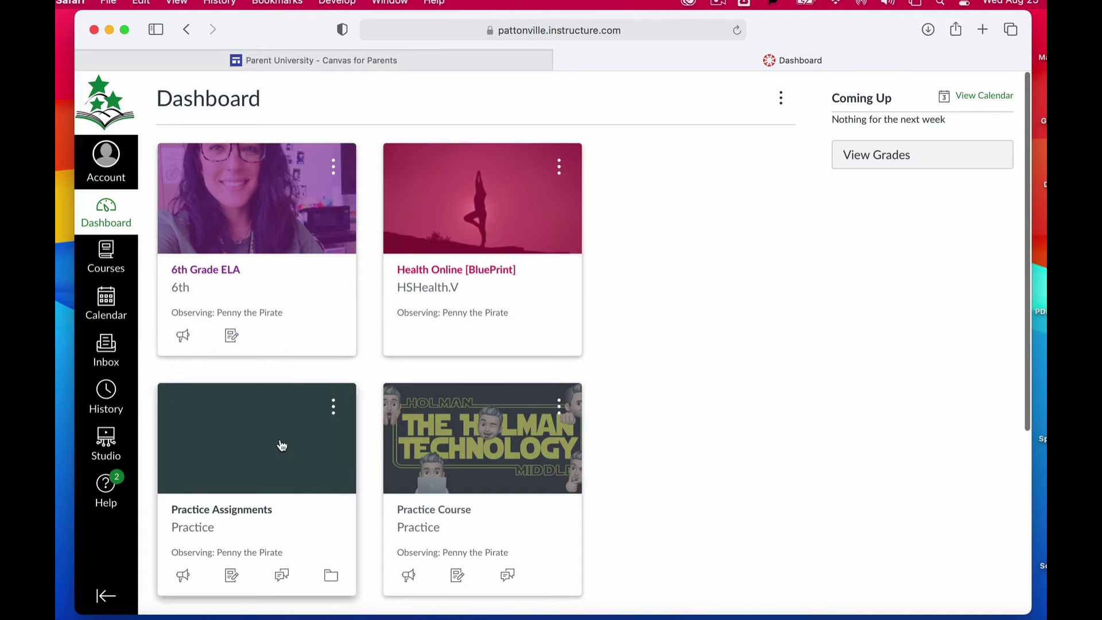
pyautogui.scroll(-3, 622, 428)
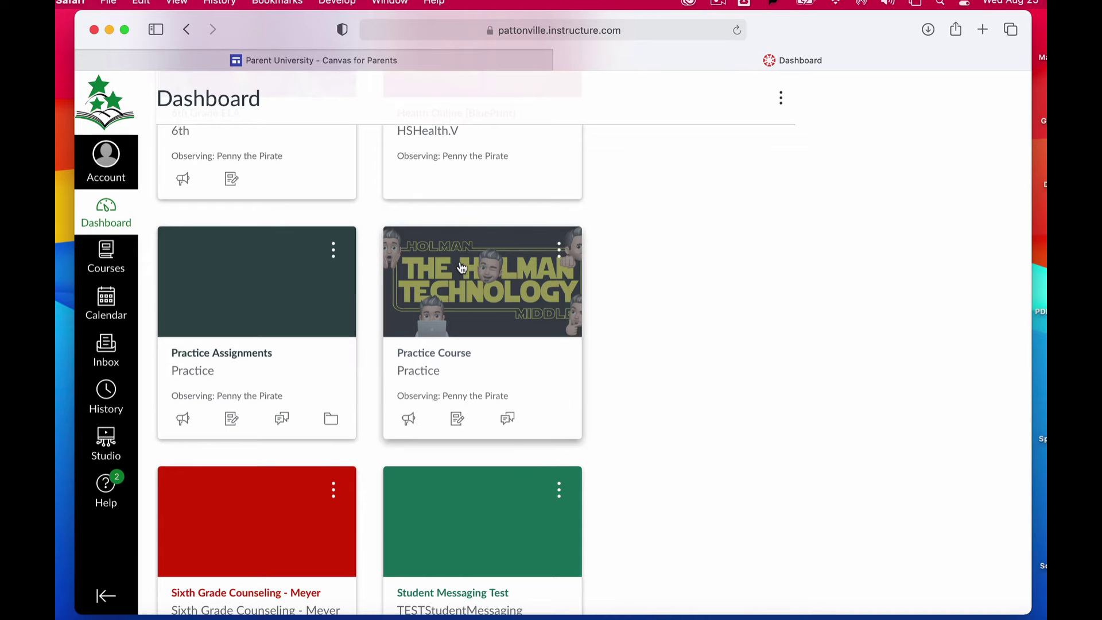
pyautogui.scroll(3, 459, 267)
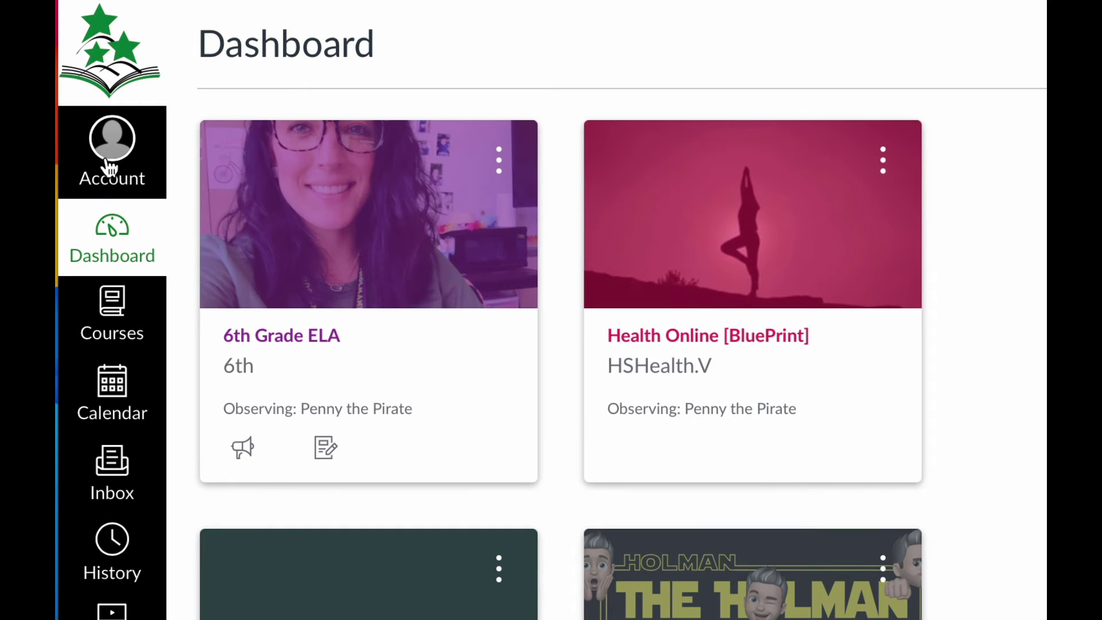
pyautogui.click(109, 166)
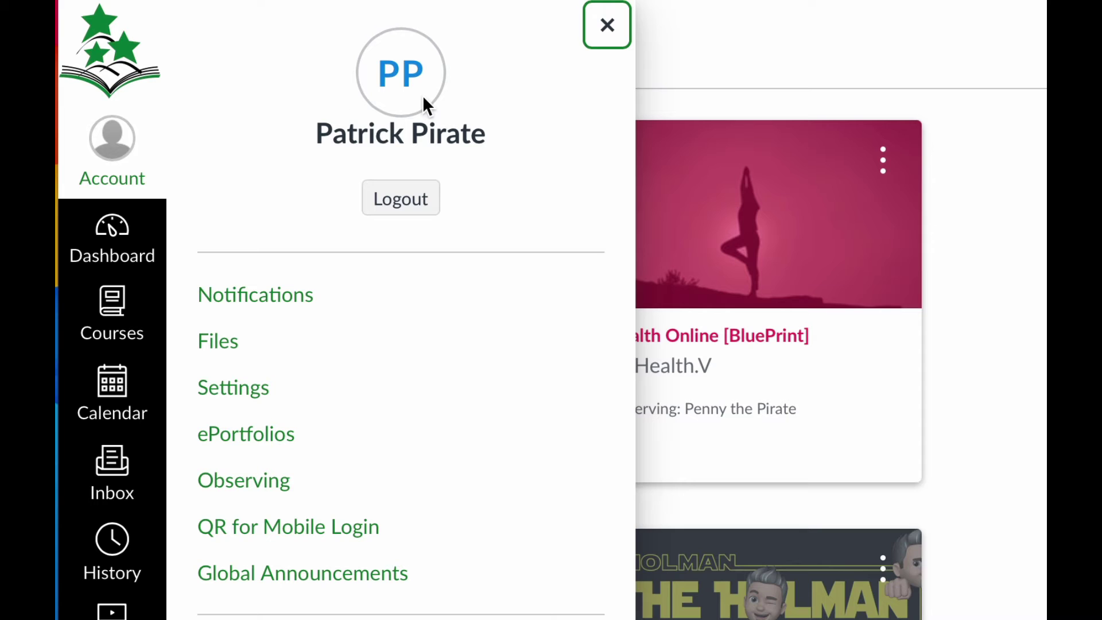
pyautogui.click(284, 298)
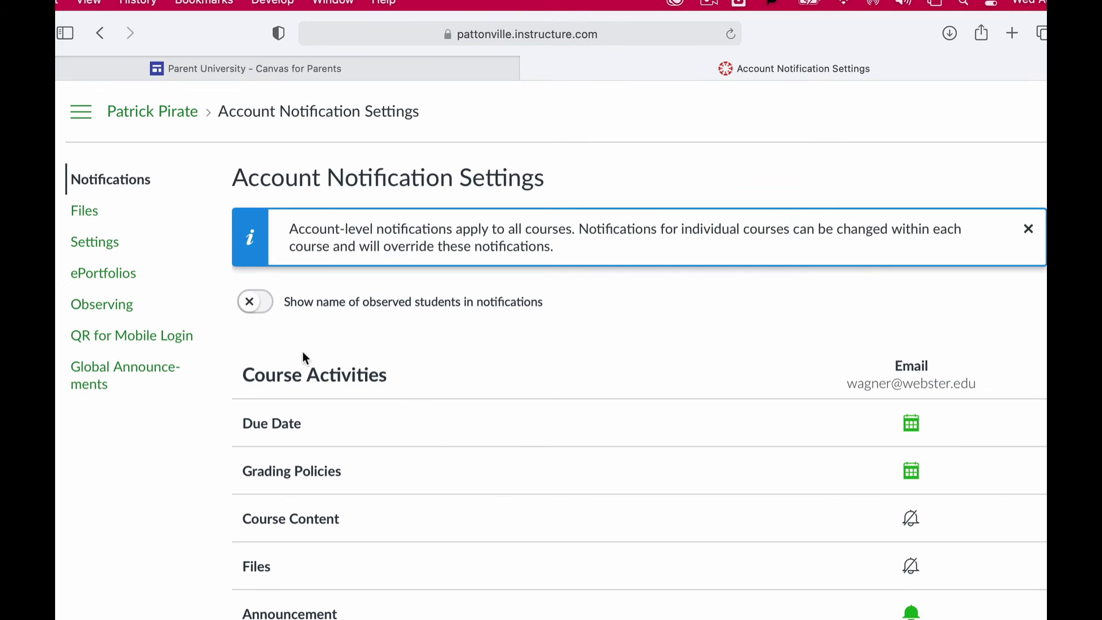
pyautogui.scroll(-5, 539, 493)
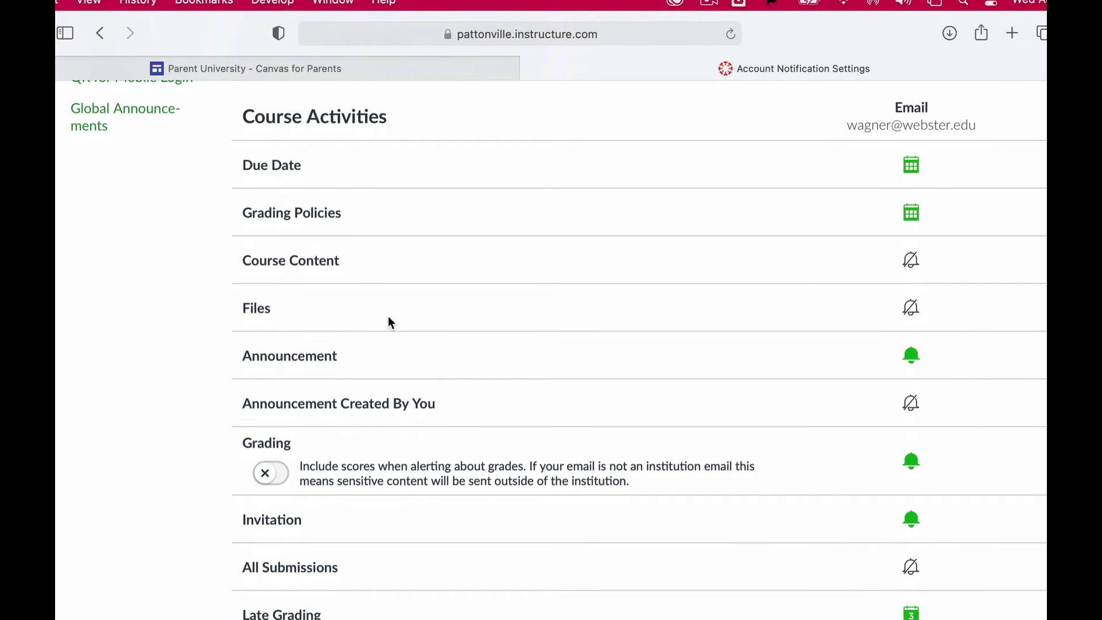
pyautogui.scroll(-6, 420, 578)
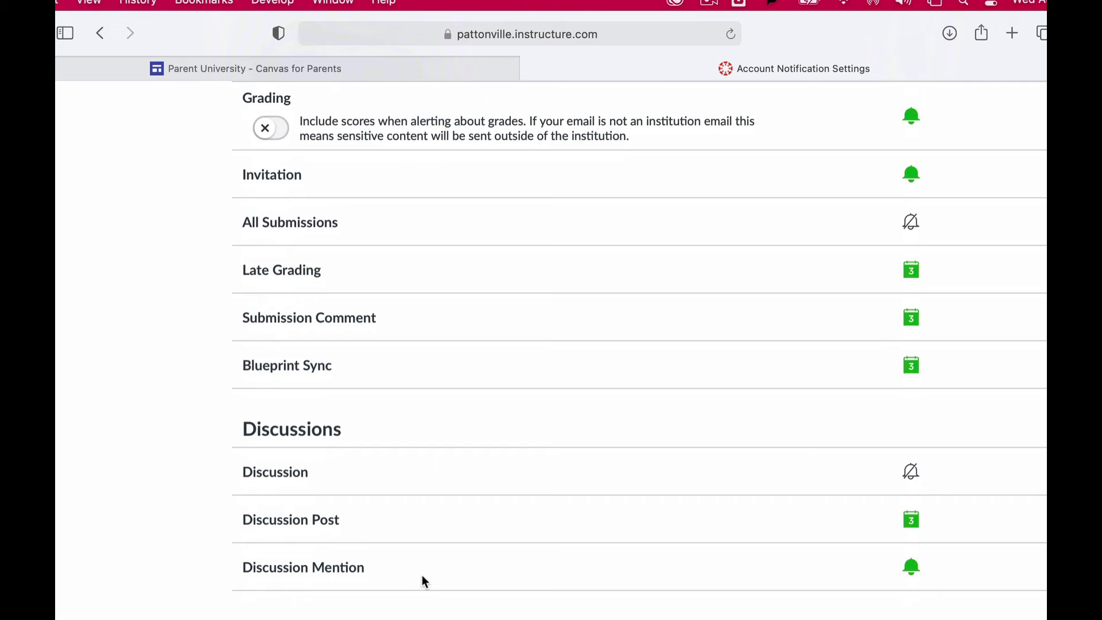
pyautogui.scroll(-15, 423, 580)
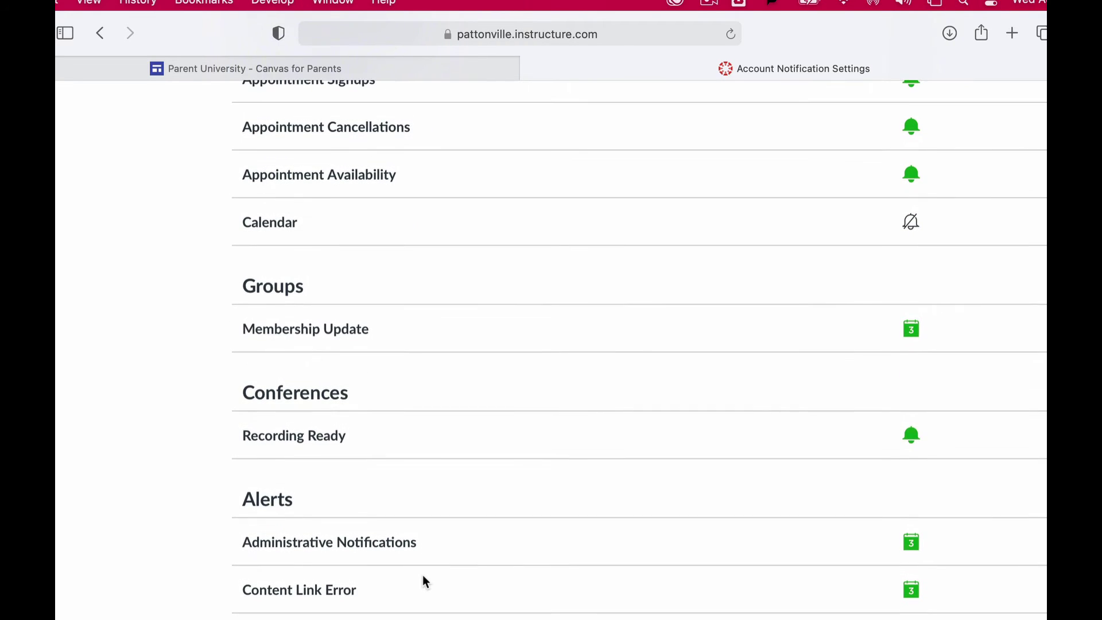
pyautogui.scroll(20, 424, 578)
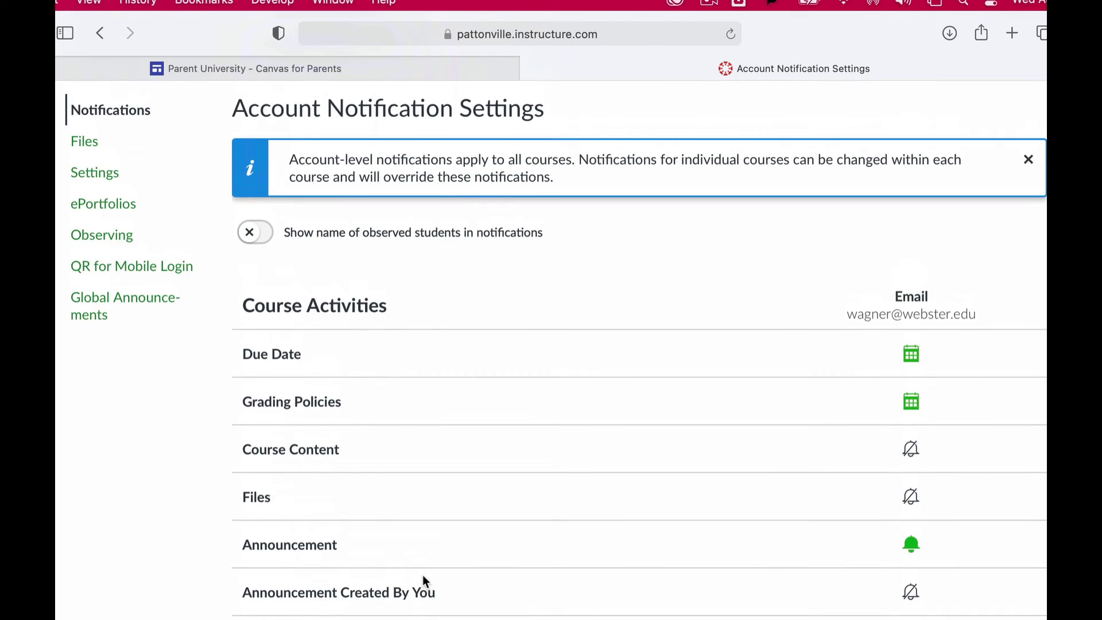
pyautogui.scroll(-4, 424, 578)
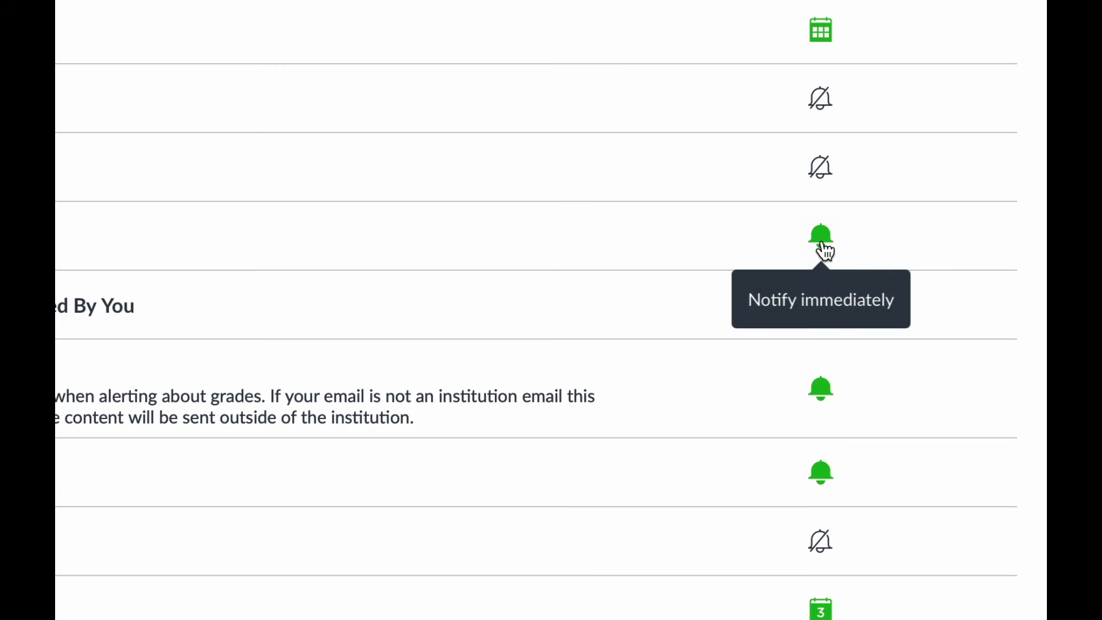
pyautogui.click(825, 251)
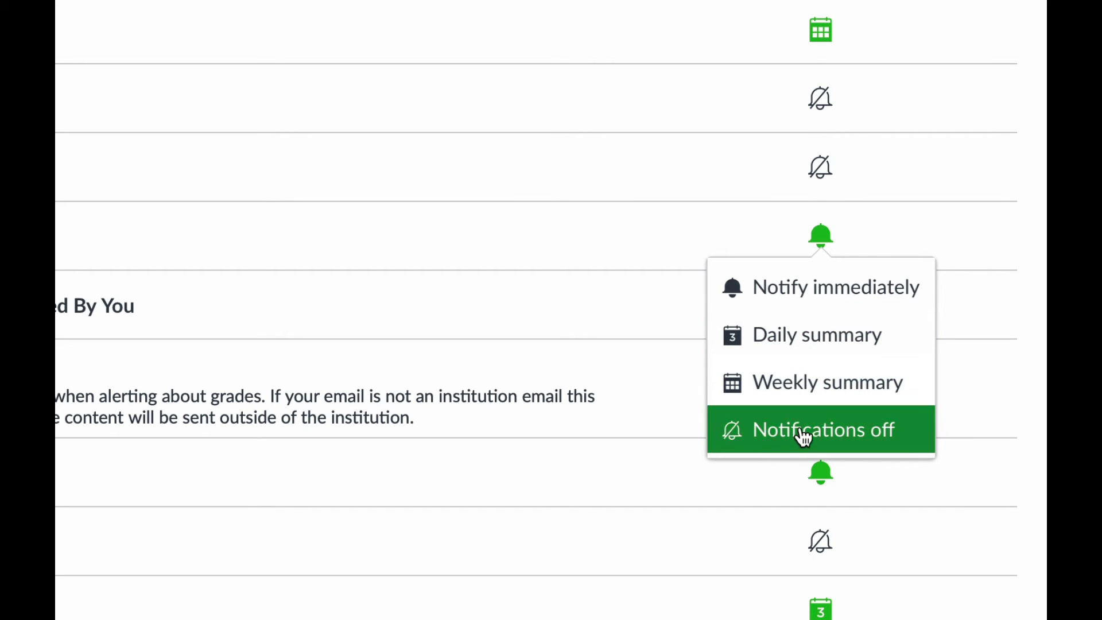
pyautogui.click(507, 272)
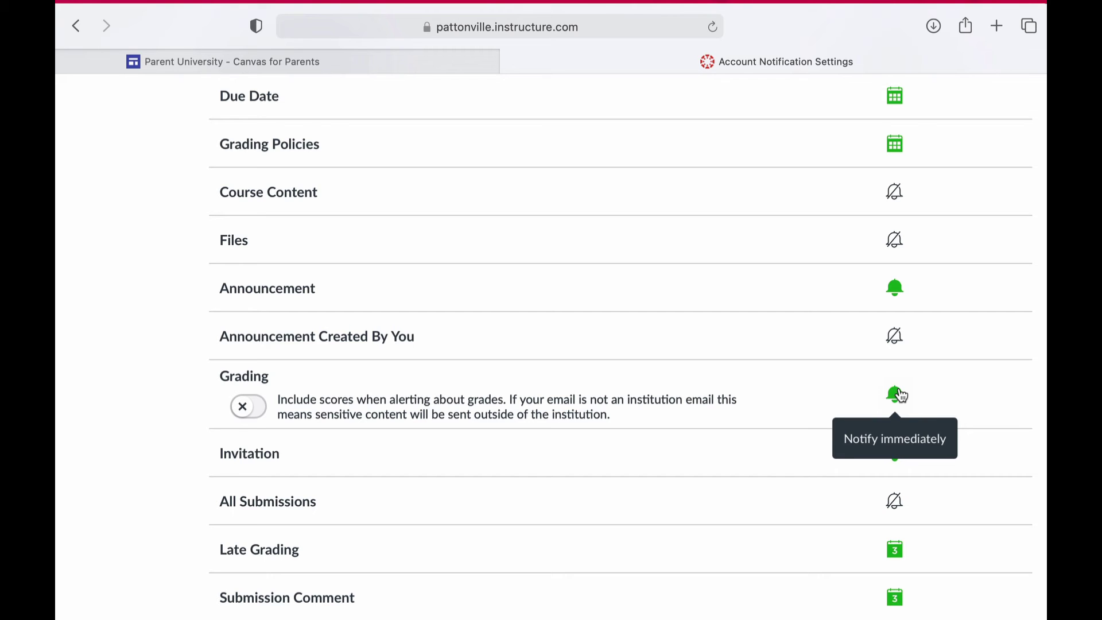
# - Keep Grading alerts immediate, turning Include scores on and then back off
pyautogui.click(898, 394)
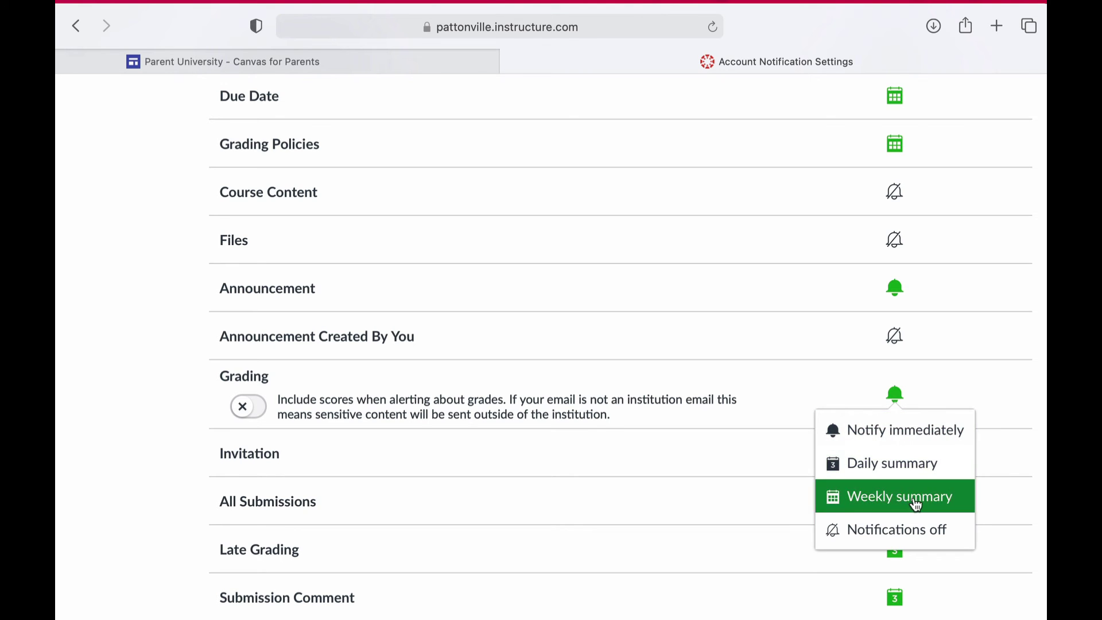
pyautogui.click(618, 416)
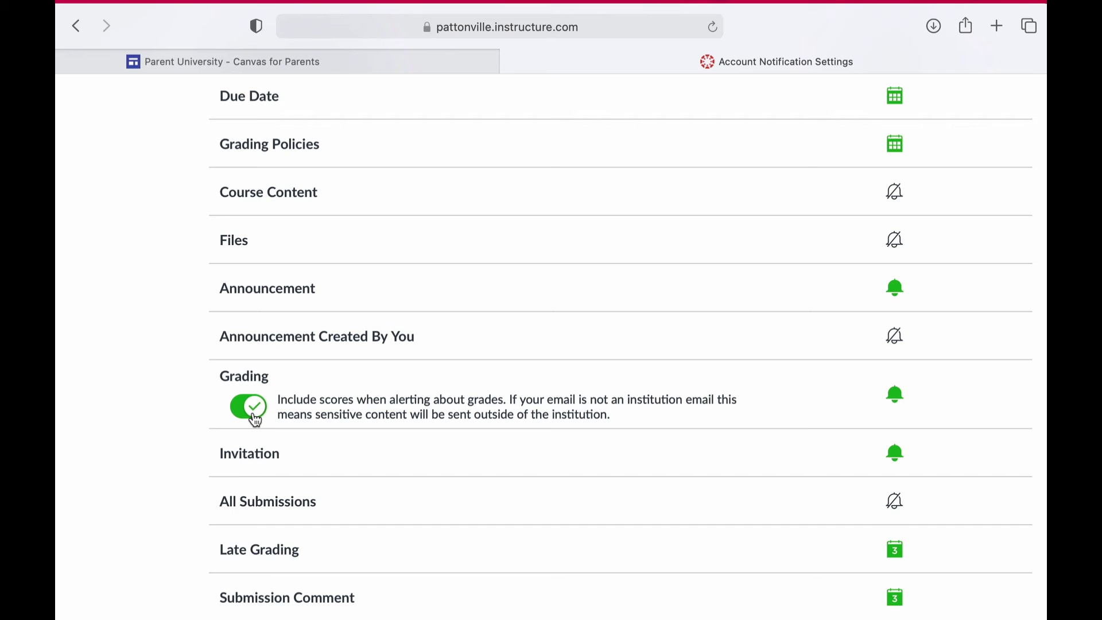
pyautogui.click(254, 419)
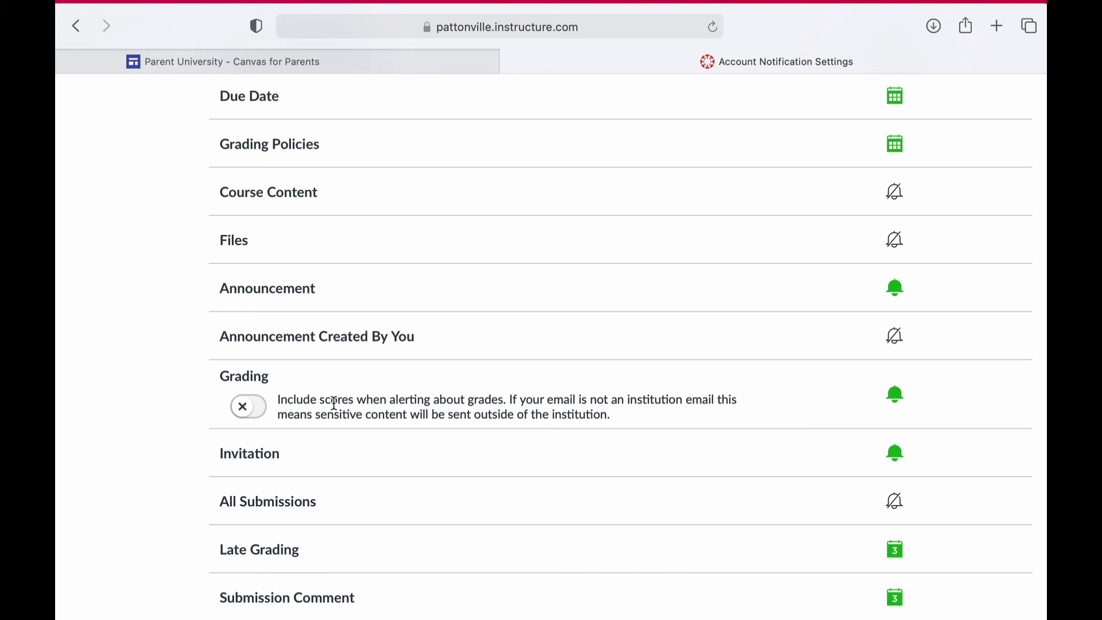
# - Set the Due Date notification to Notifications off
pyautogui.scroll(-10, 592, 464)
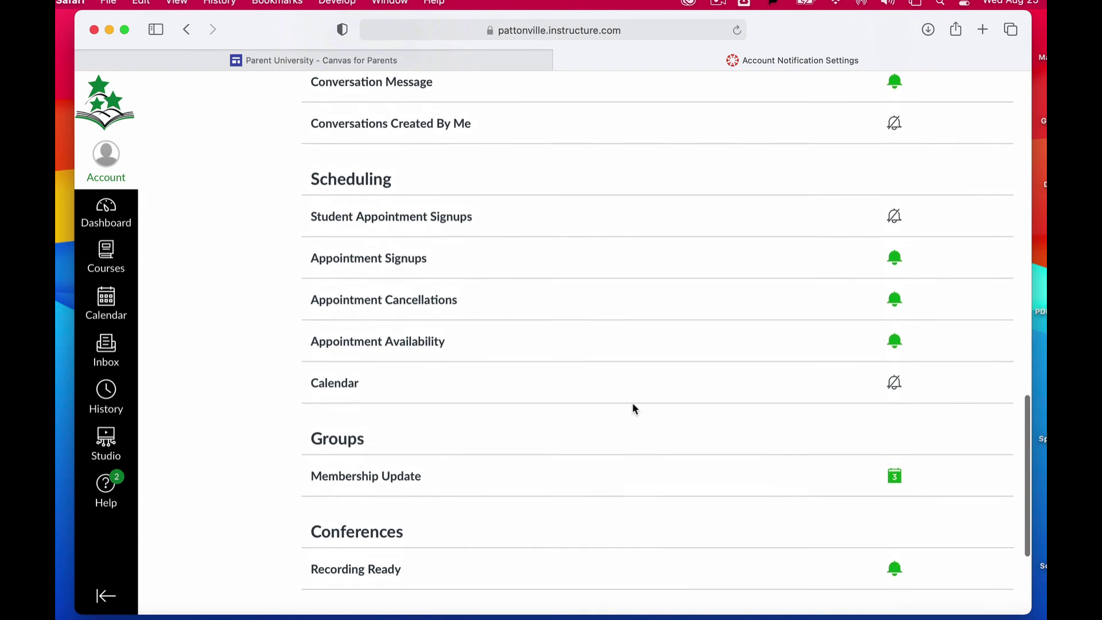
pyautogui.scroll(15, 633, 406)
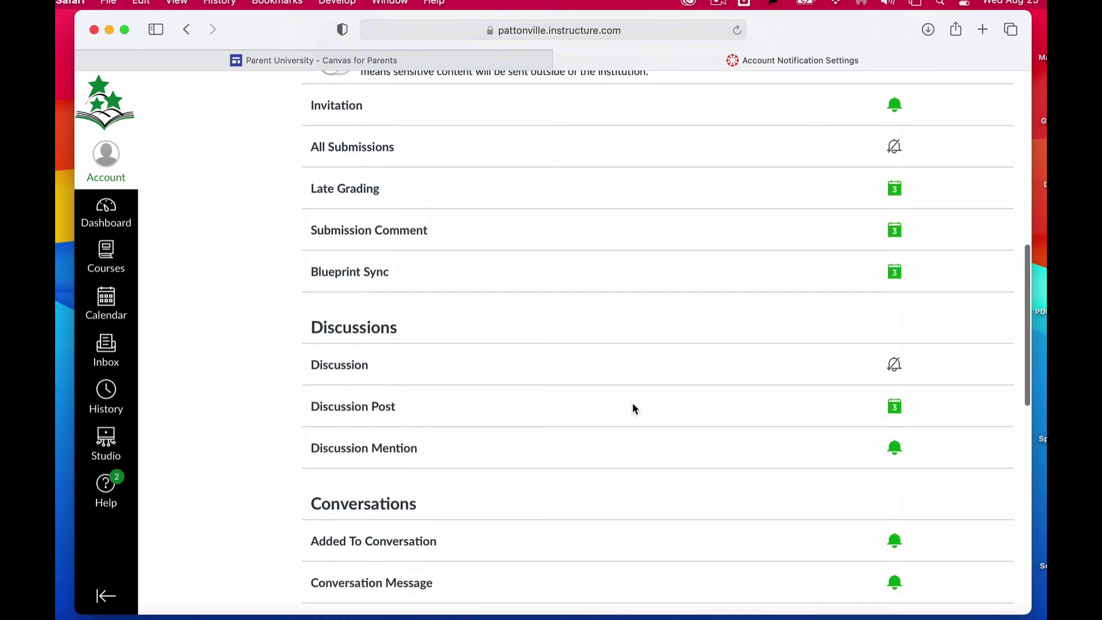
pyautogui.scroll(2, 632, 407)
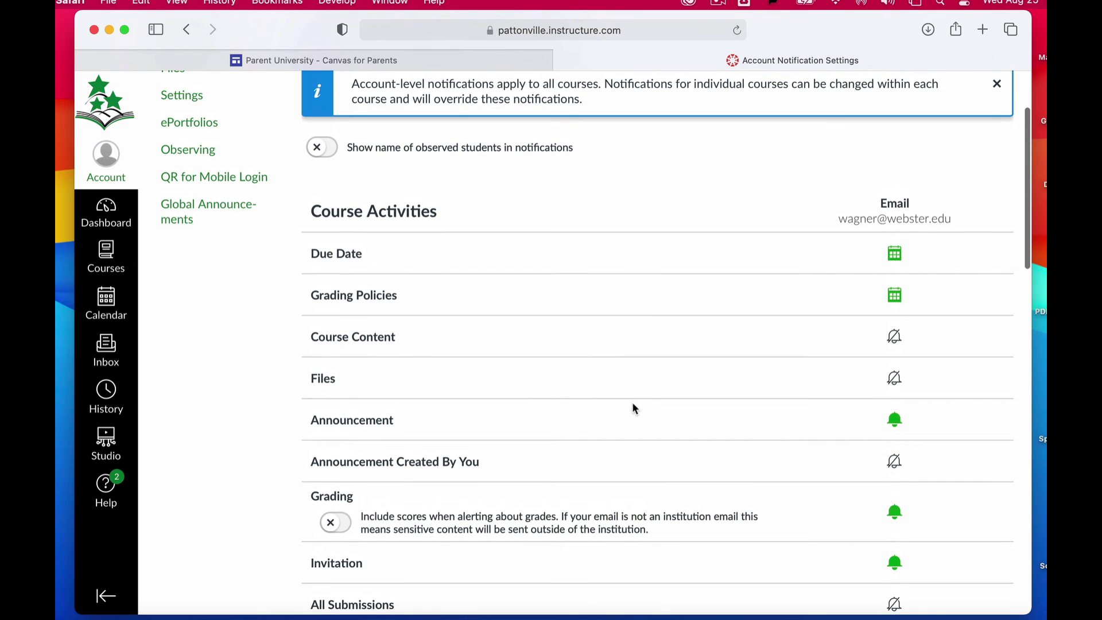
pyautogui.click(895, 258)
pyautogui.click(892, 373)
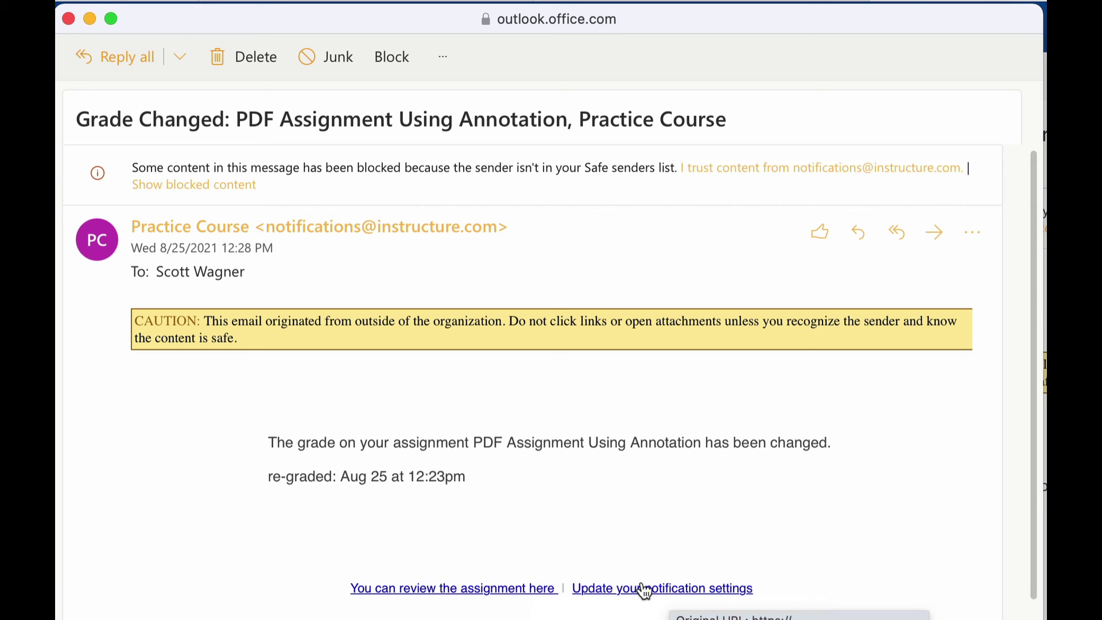
# - Follow the Grade Changed email's review link to open the assignment's 9/10 submission details
pyautogui.click(474, 591)
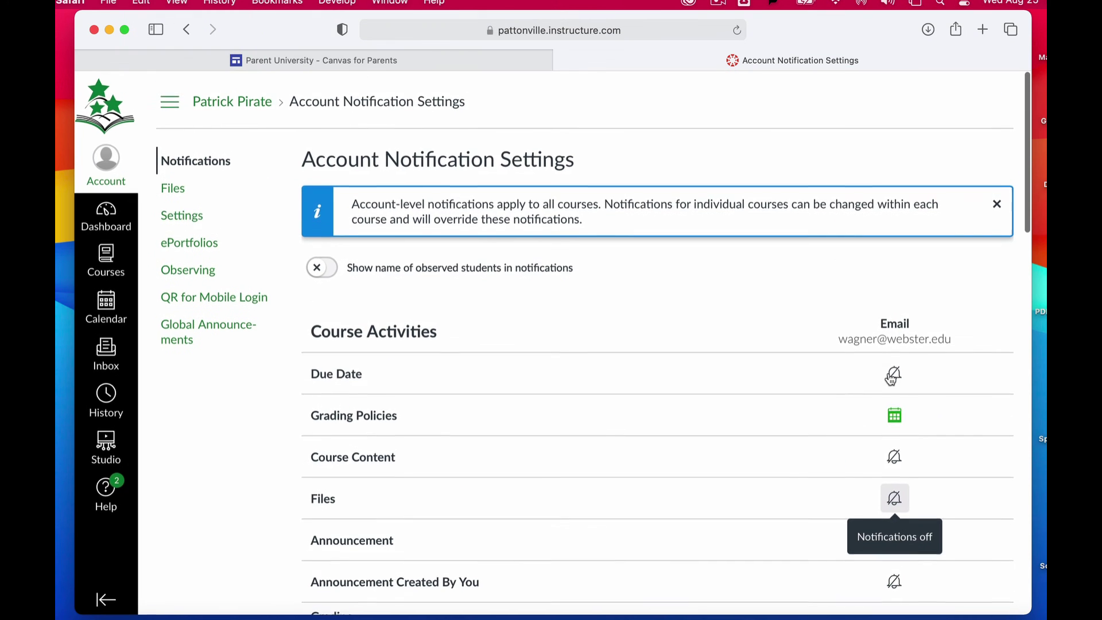
# - Go to the Observing page and put the cursor in the Student Pairing Code field
pyautogui.scroll(-1, 891, 379)
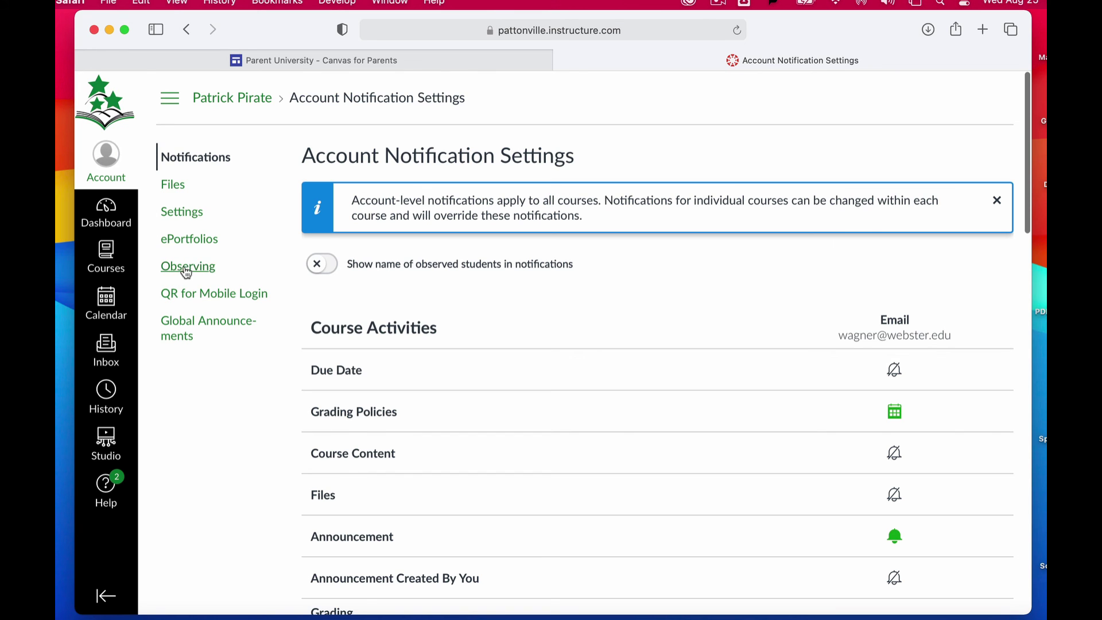
pyautogui.click(189, 269)
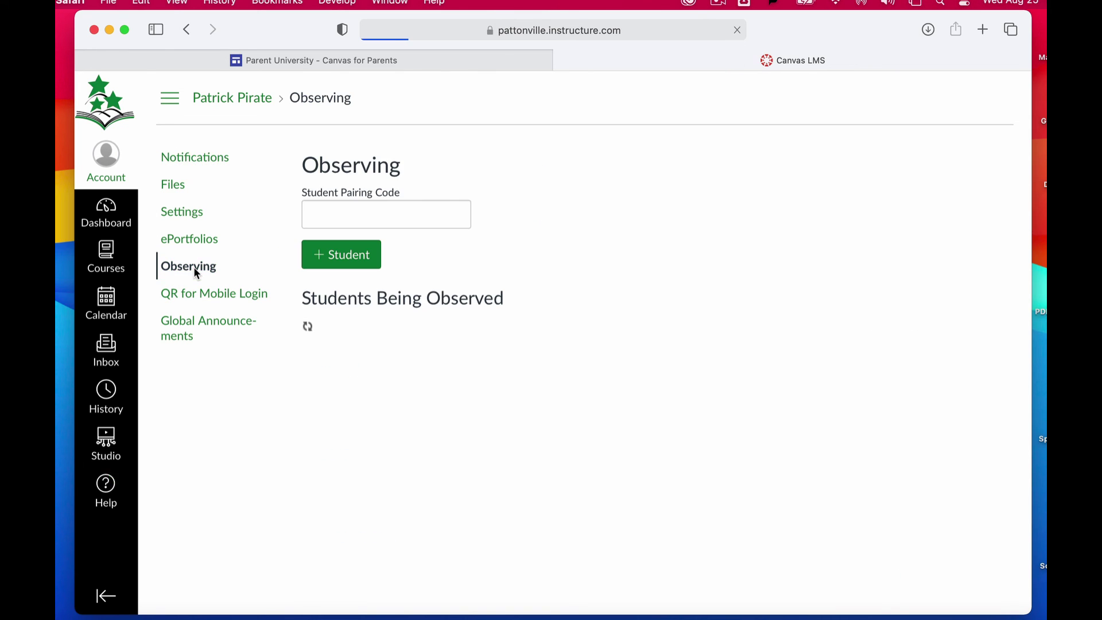
pyautogui.click(343, 205)
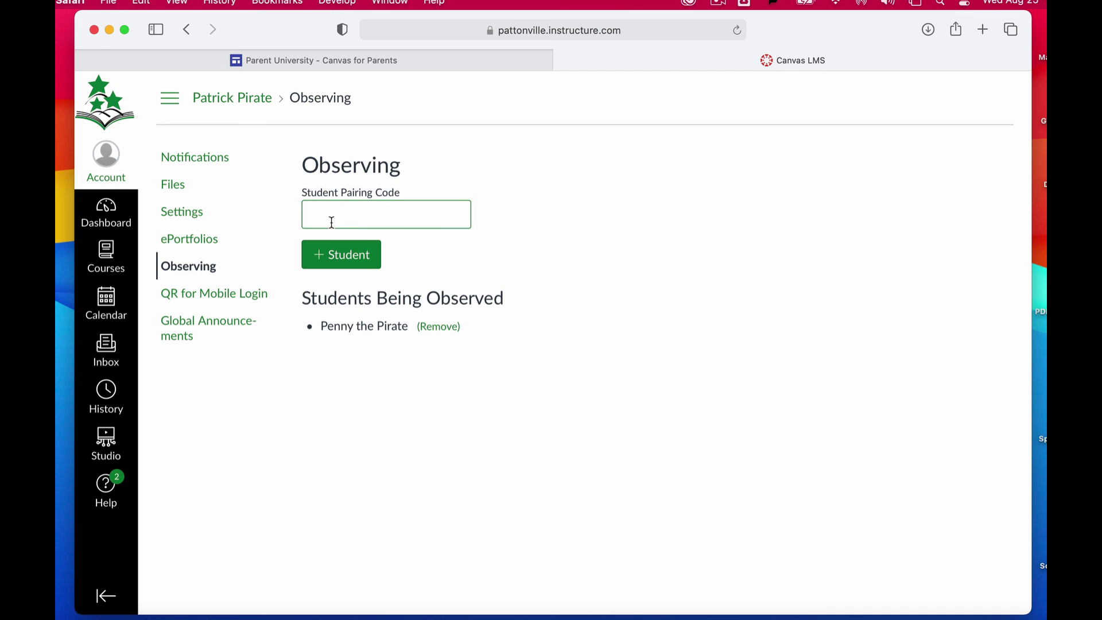